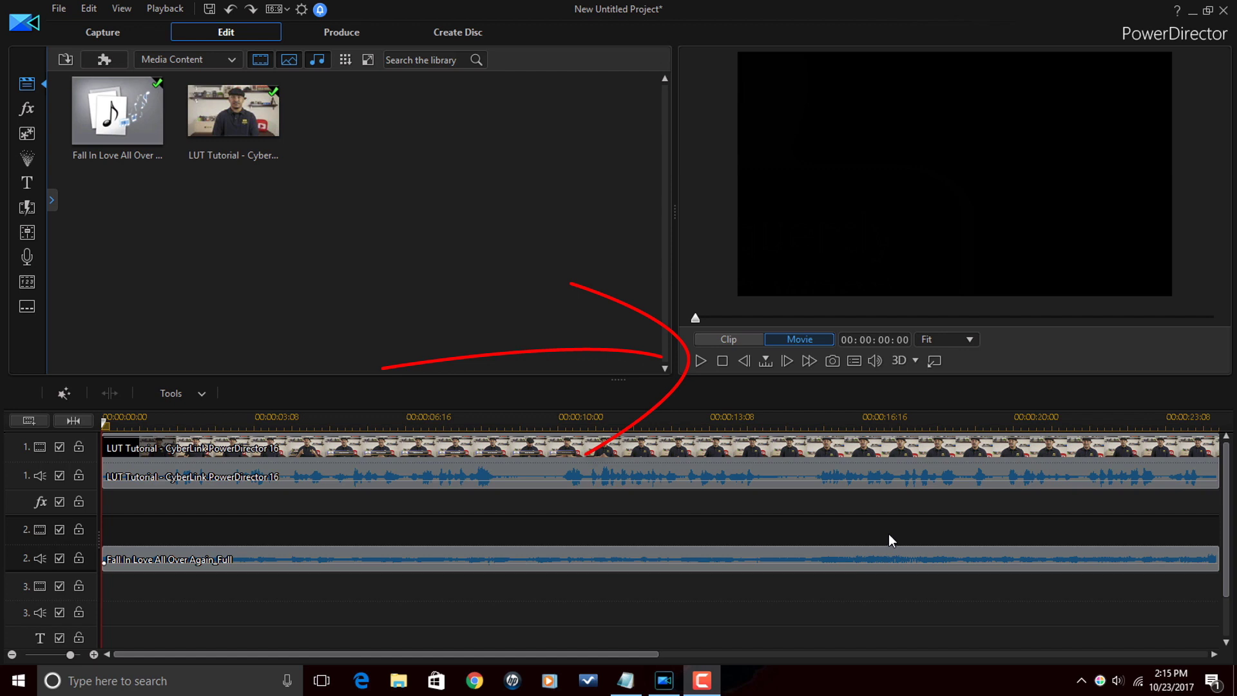
Play the speech and music preview, pausing at about 00:00:08:17
click(701, 361)
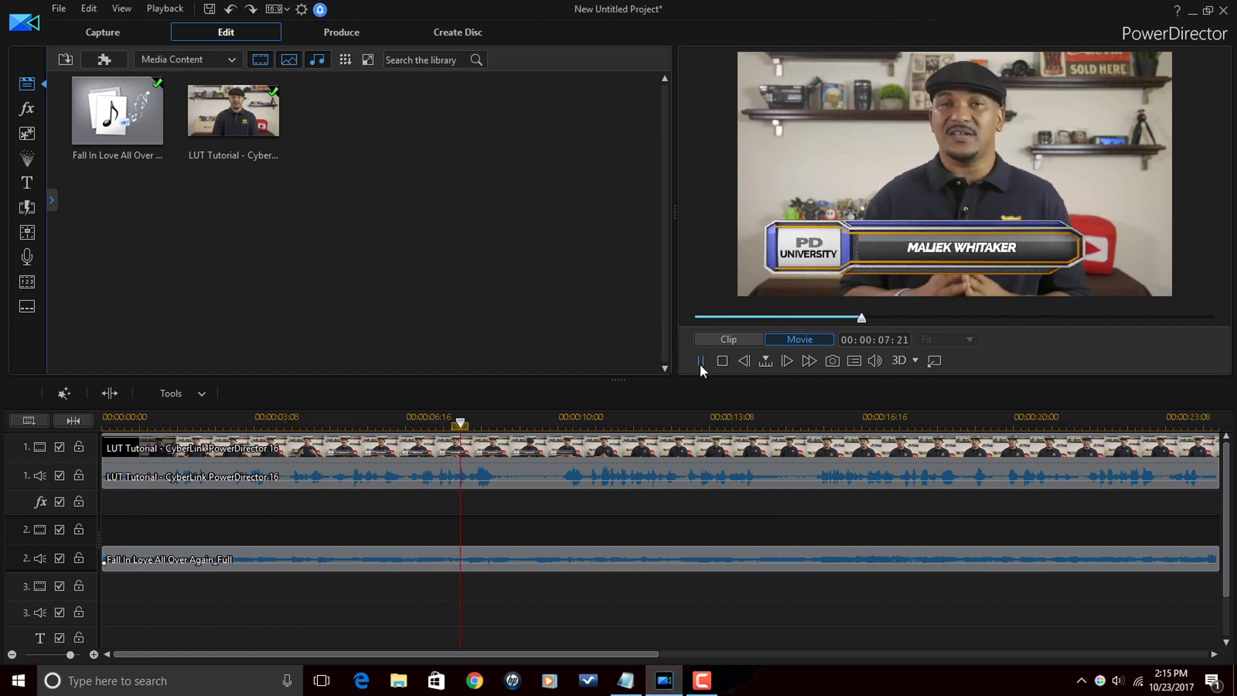
click(699, 365)
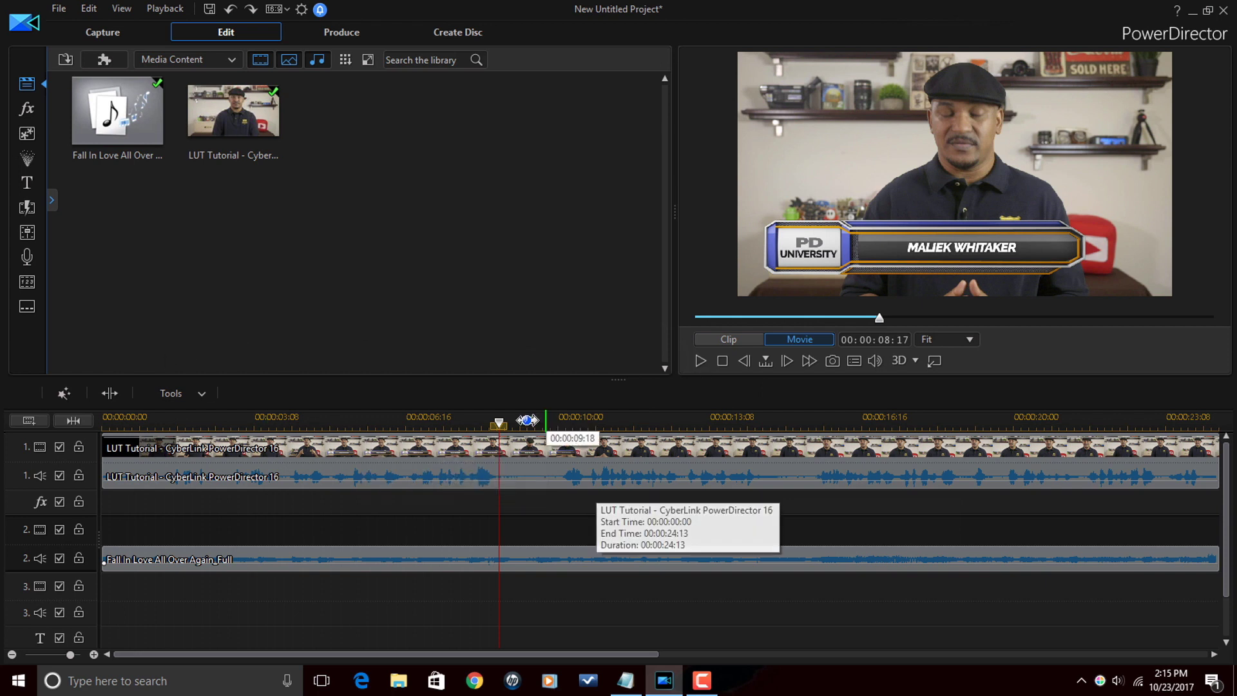
Return the playhead to 00:00:00:00, check the music clip's Audio Ducking menu, then select the clip
drag(500, 424, 103, 424)
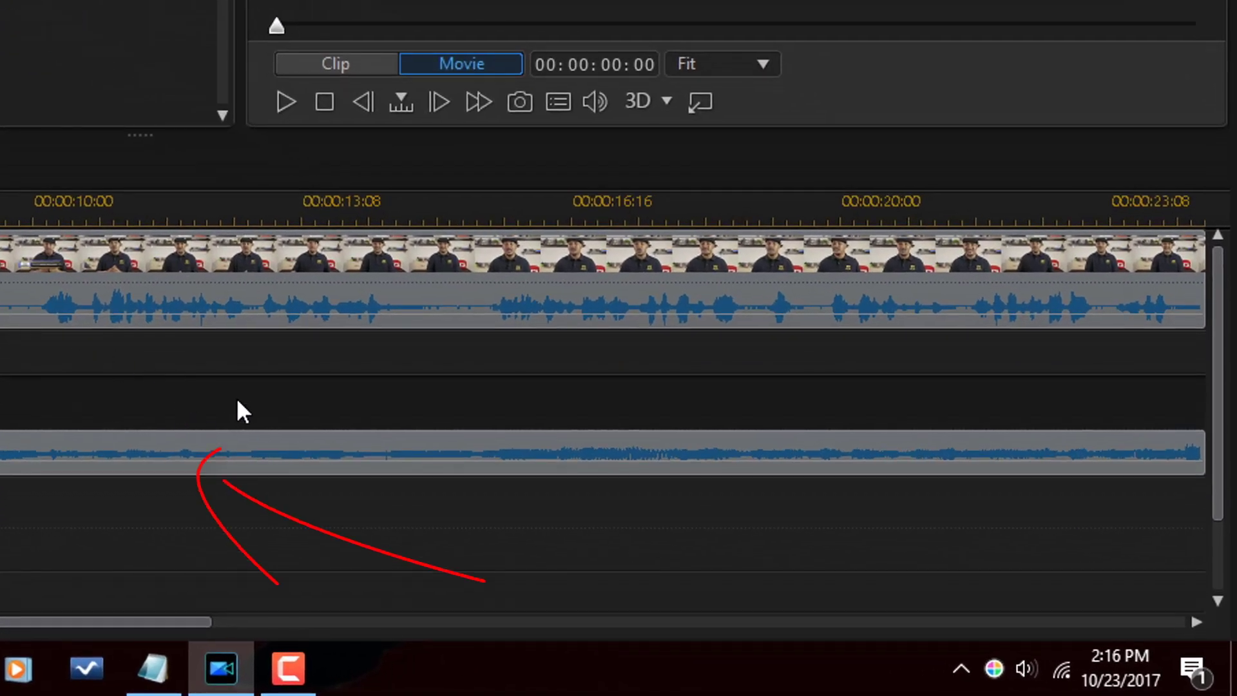
right_click(118, 443)
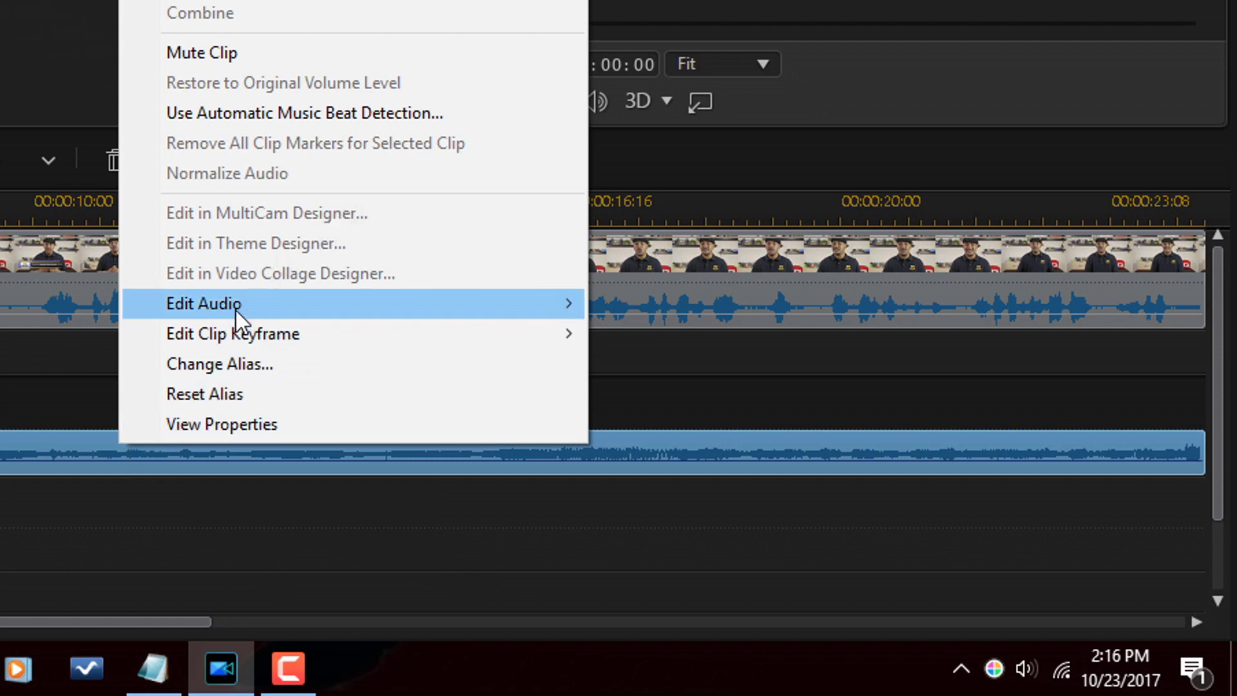
mouse_move(236, 304)
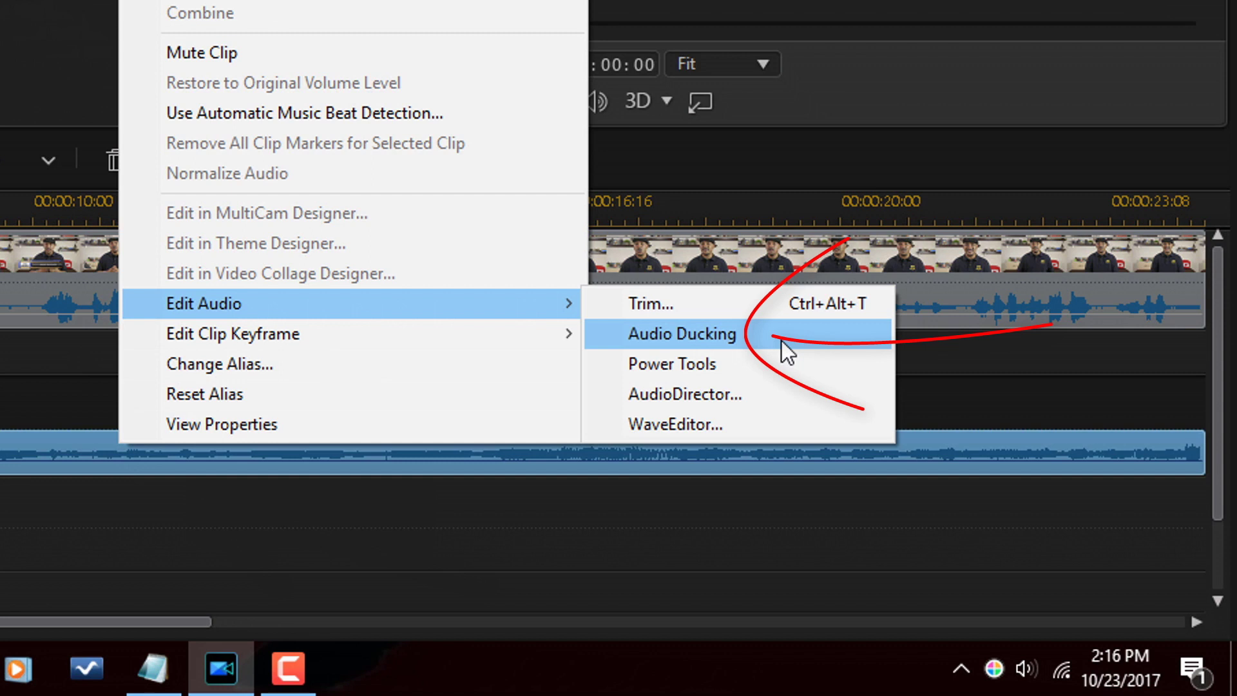
click(10, 354)
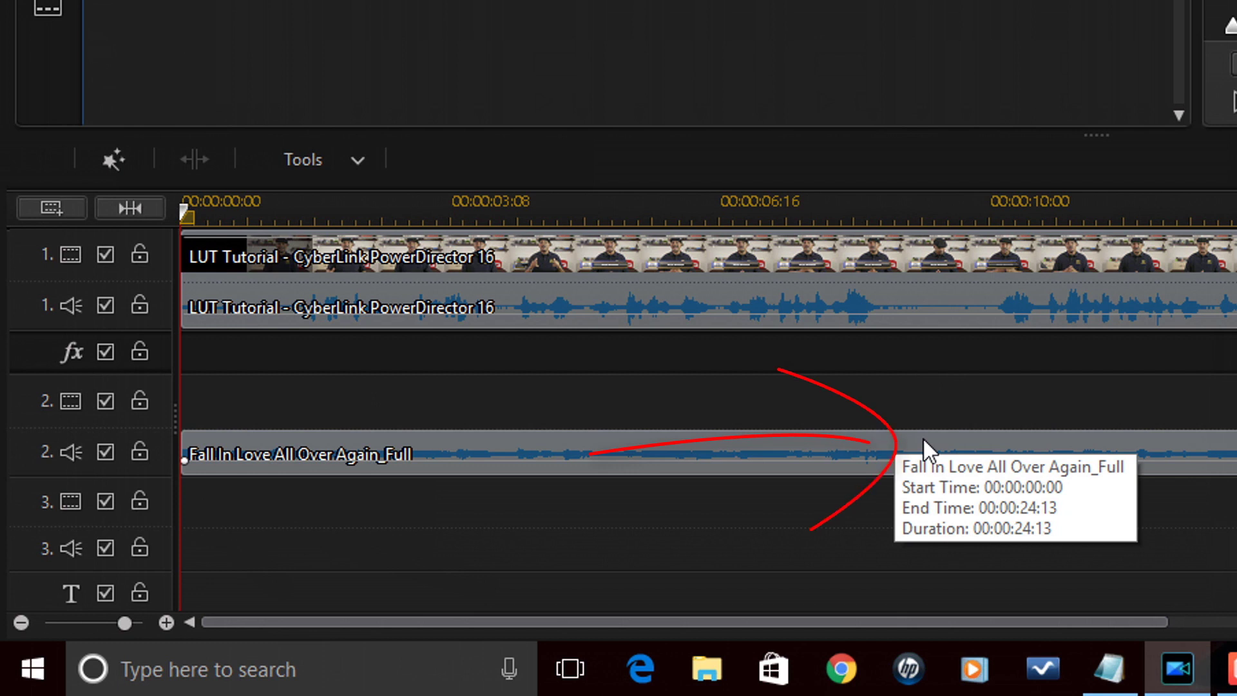
click(923, 437)
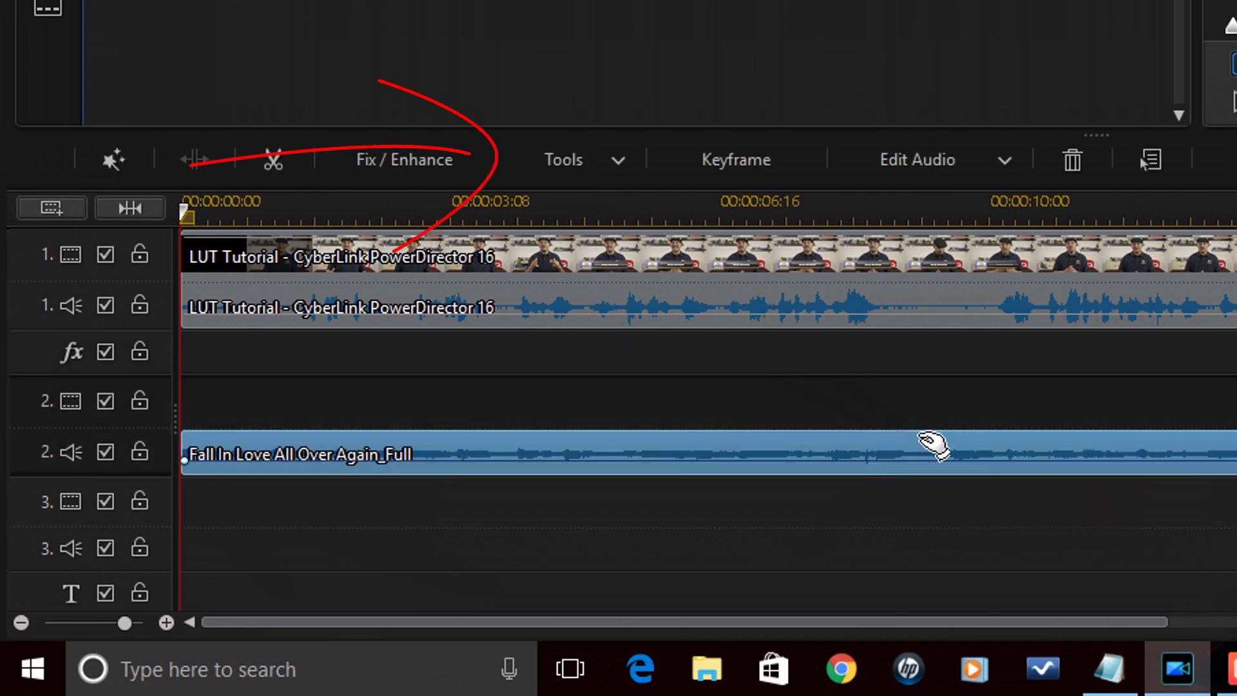
Open Audio Ducking from the Tools menu, showing 50% Sensitivity, 50% Ducking level and 0.3 s fades
click(612, 165)
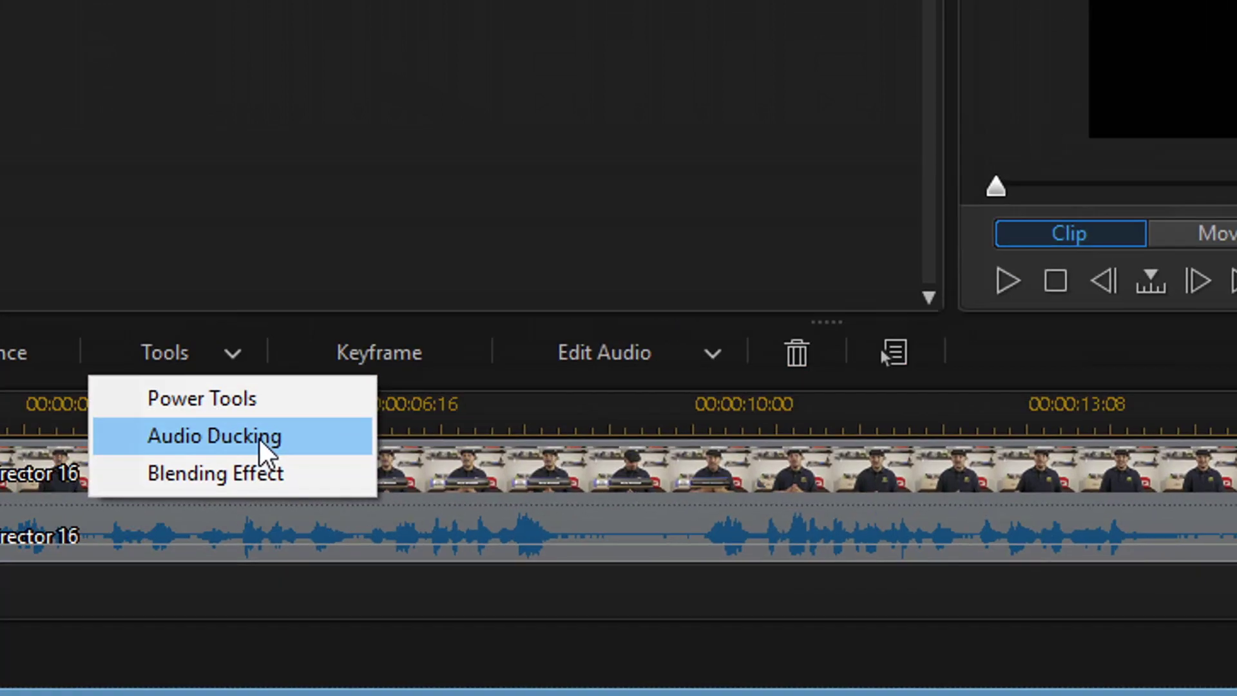
click(640, 229)
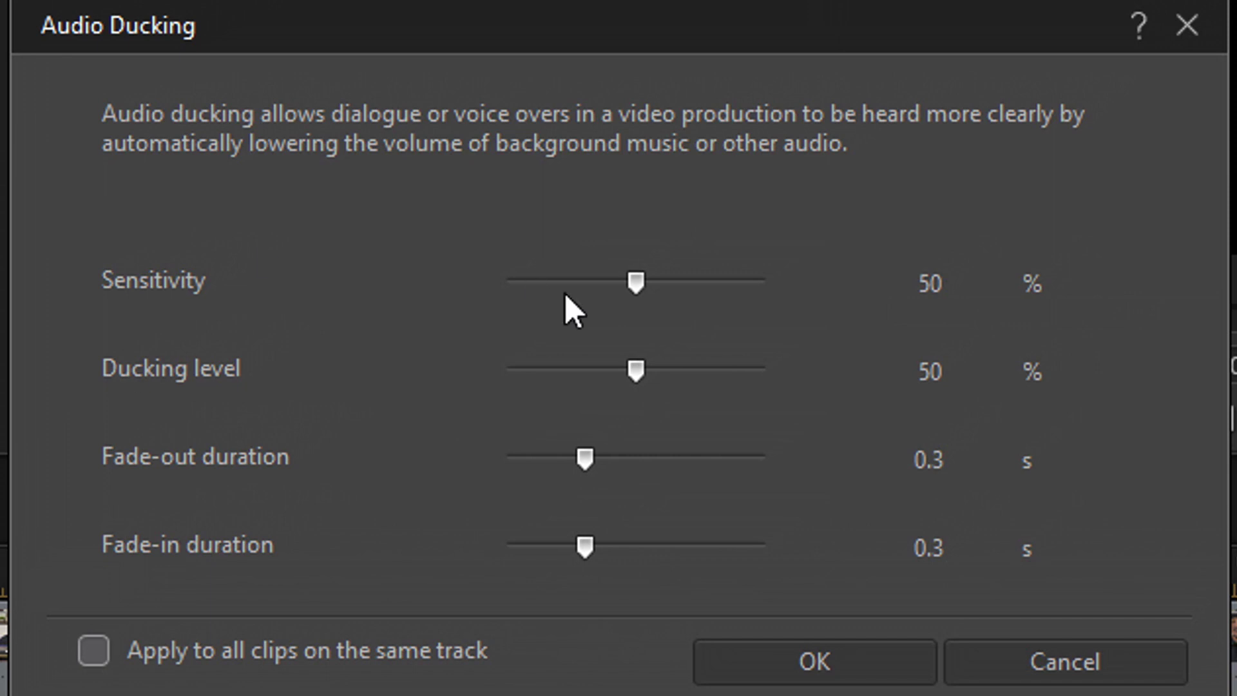
click(933, 274)
Replace the ducking Sensitivity value of 50% with 80%
double_click(935, 269)
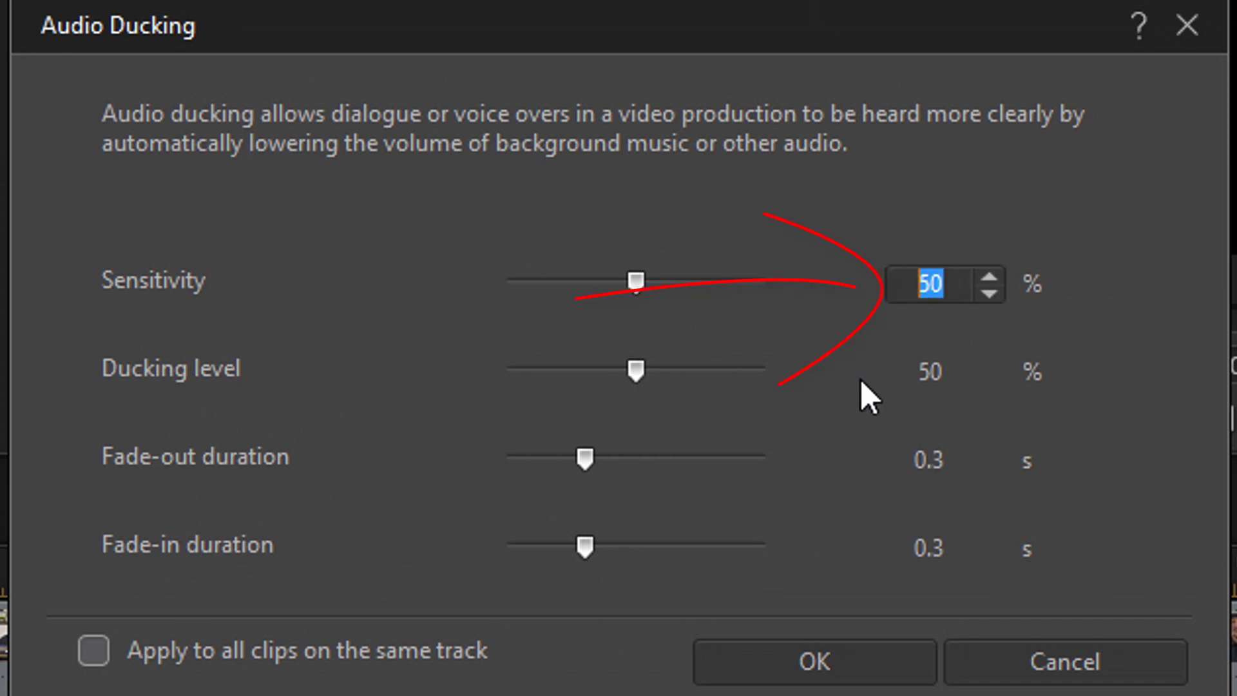
text(80)
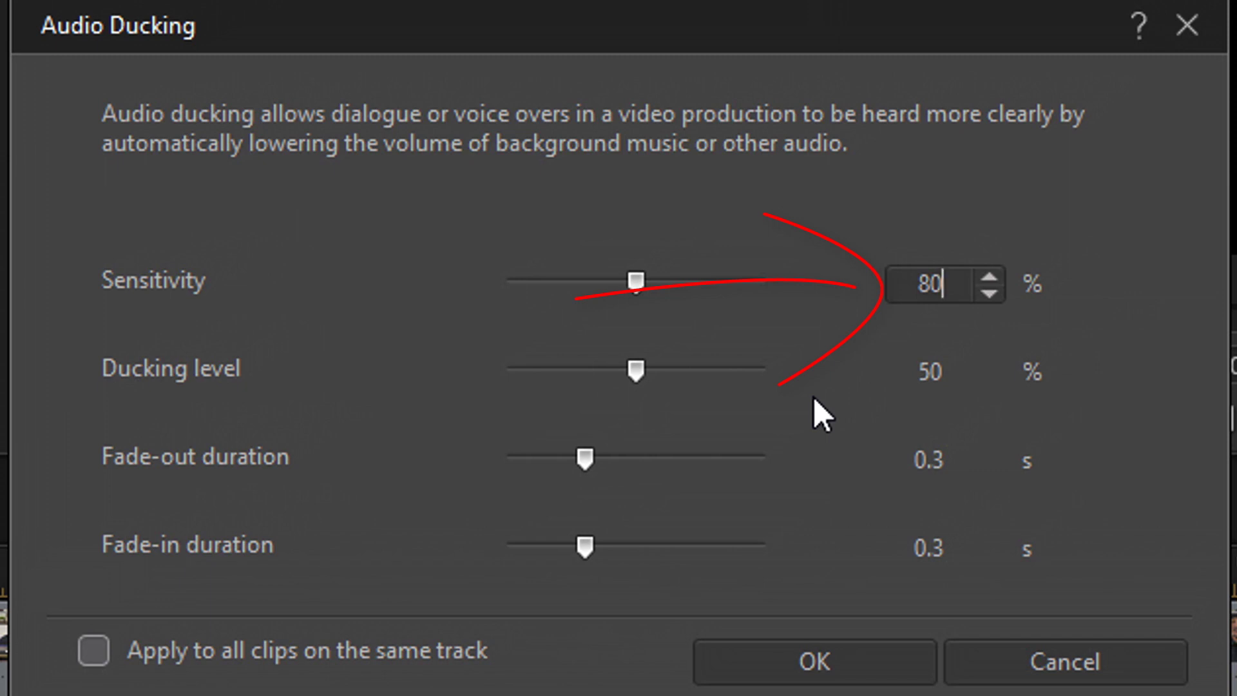
click(958, 299)
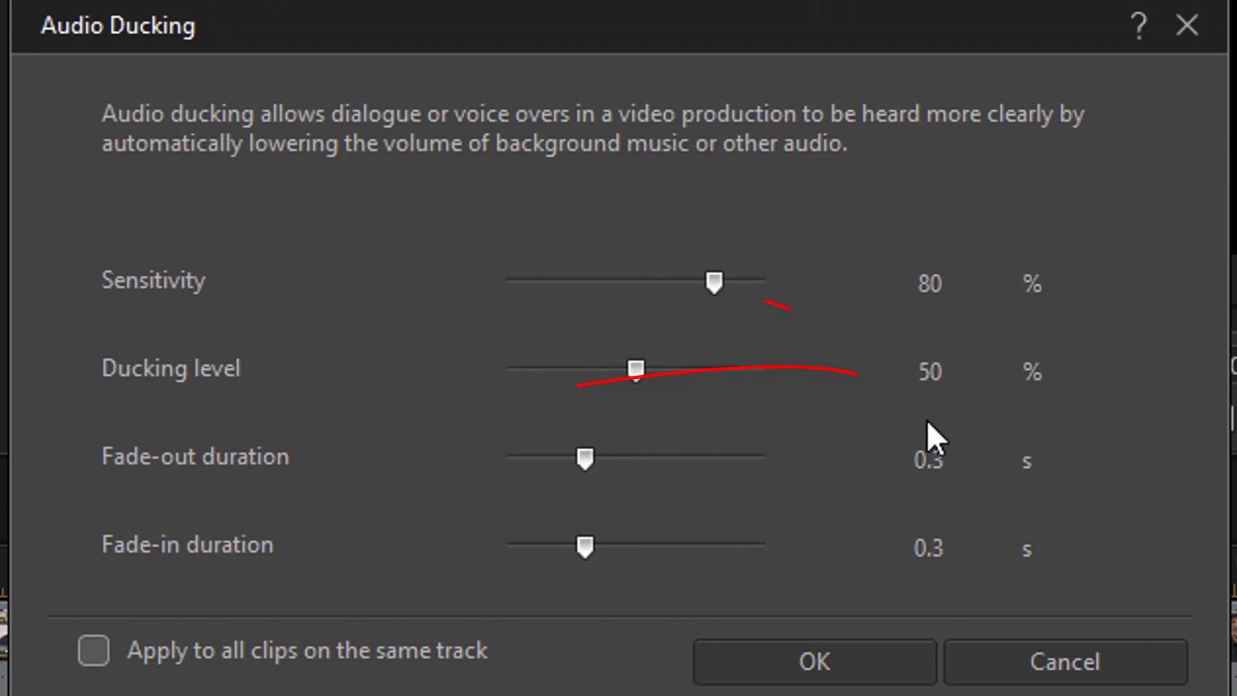
click(933, 372)
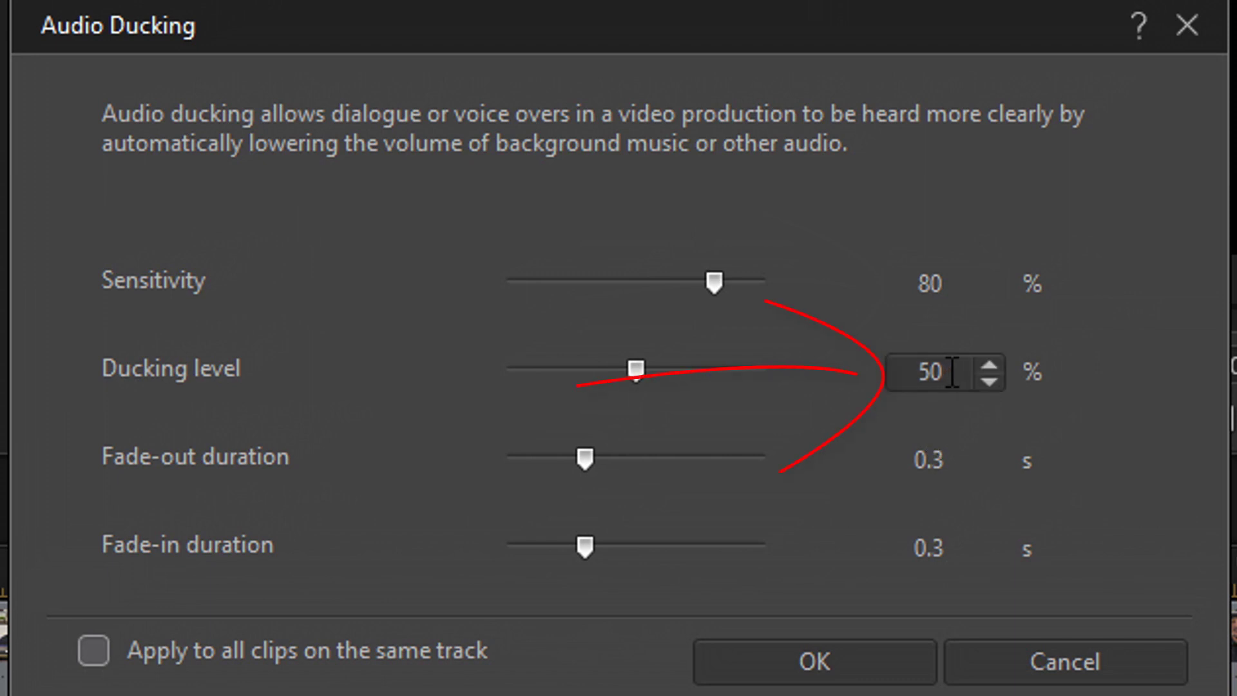
Replace the Ducking level value of 50% with 75%
drag(938, 373, 898, 372)
text(75)
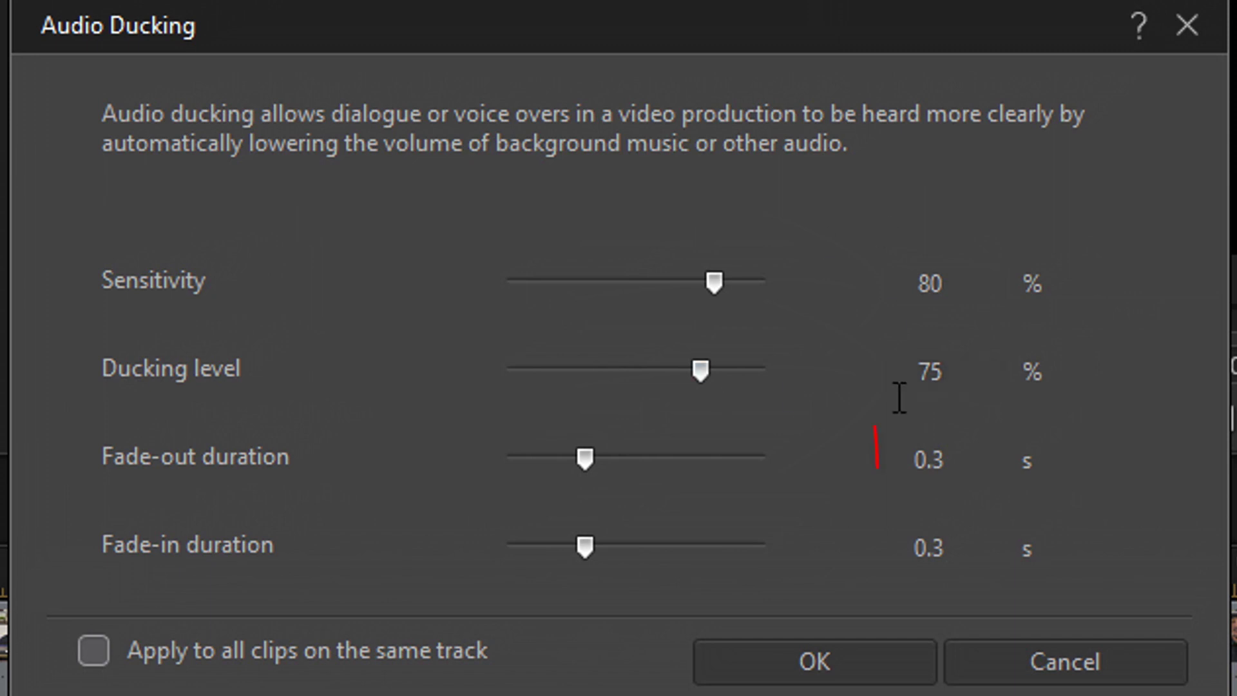
Change the Fade-out and Fade-in durations from 0.3 to 0.5 seconds
click(953, 463)
key(BackSpace)
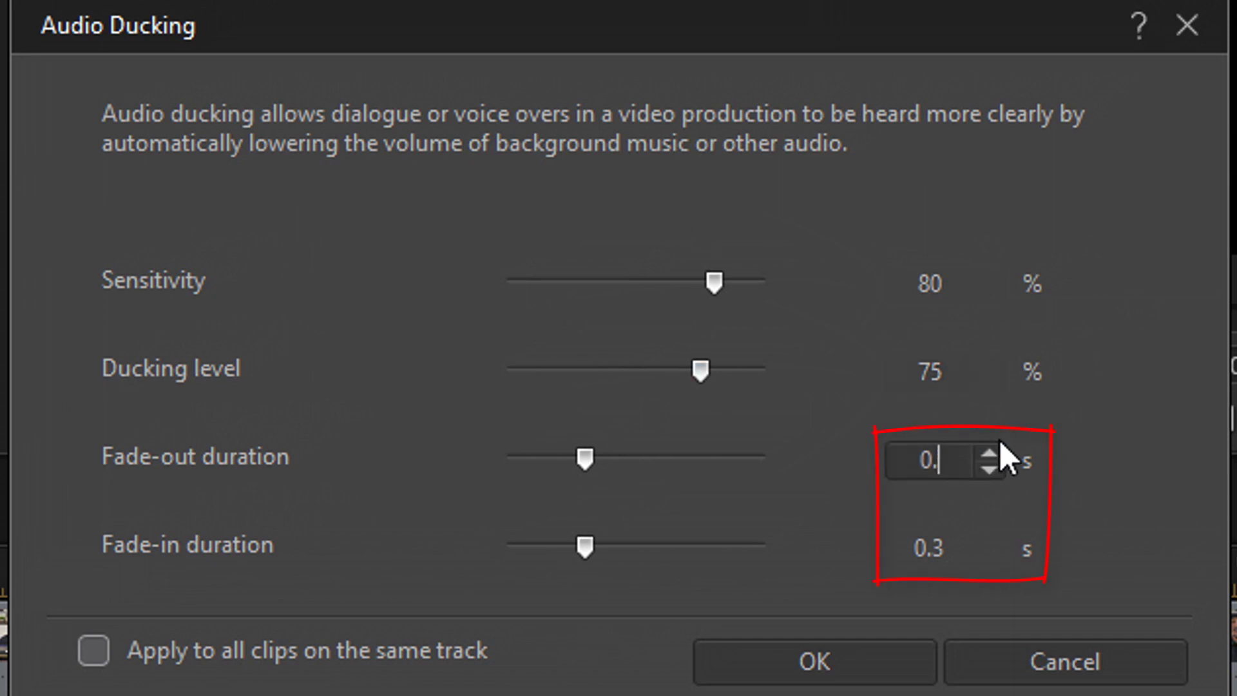
text(5)
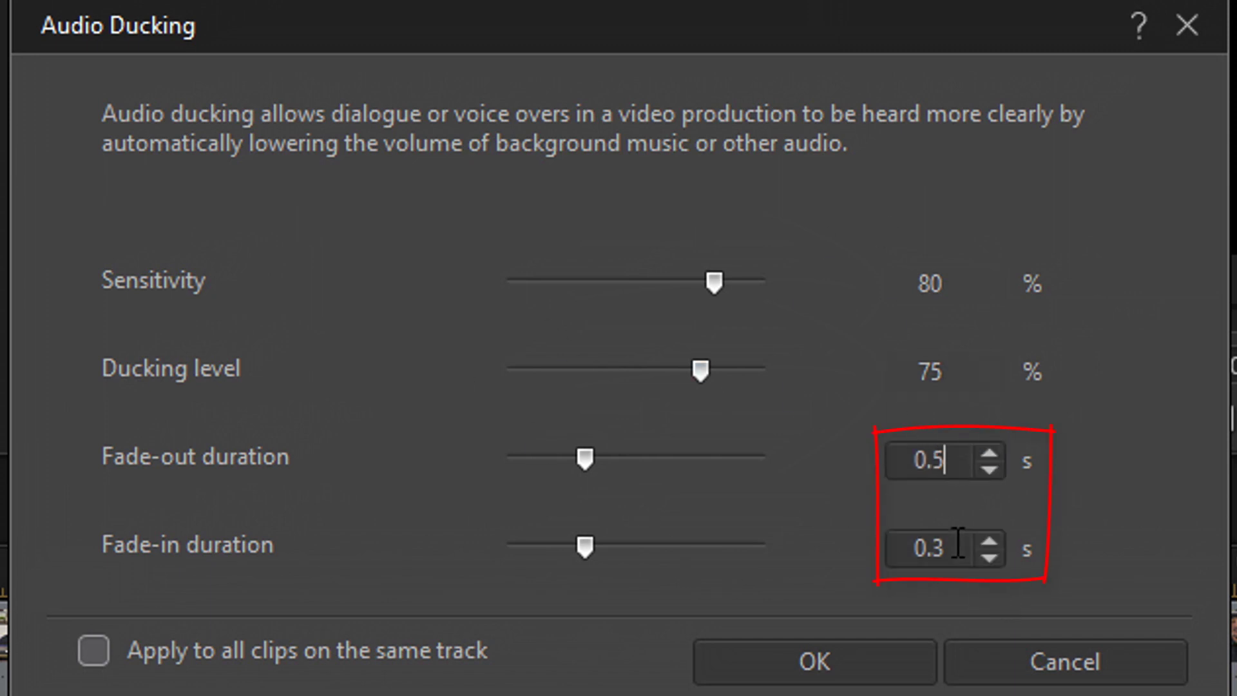
click(956, 545)
key(BackSpace)
text(58)
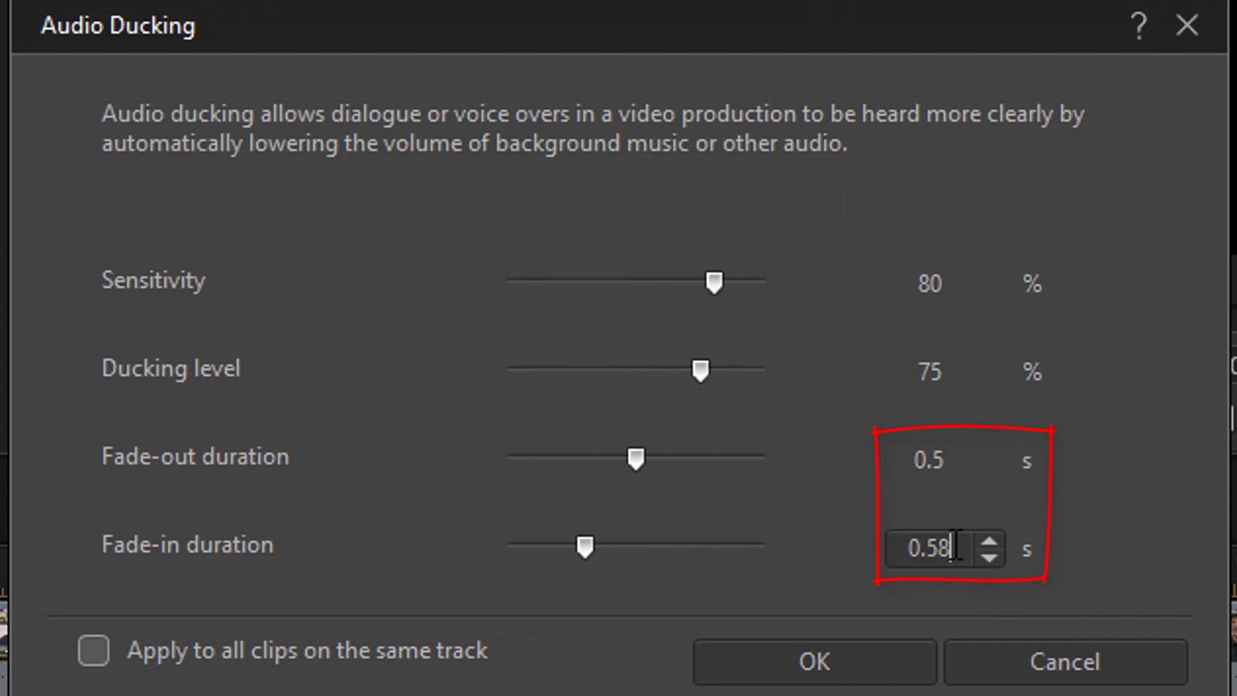
key(BackSpace)
key(Return)
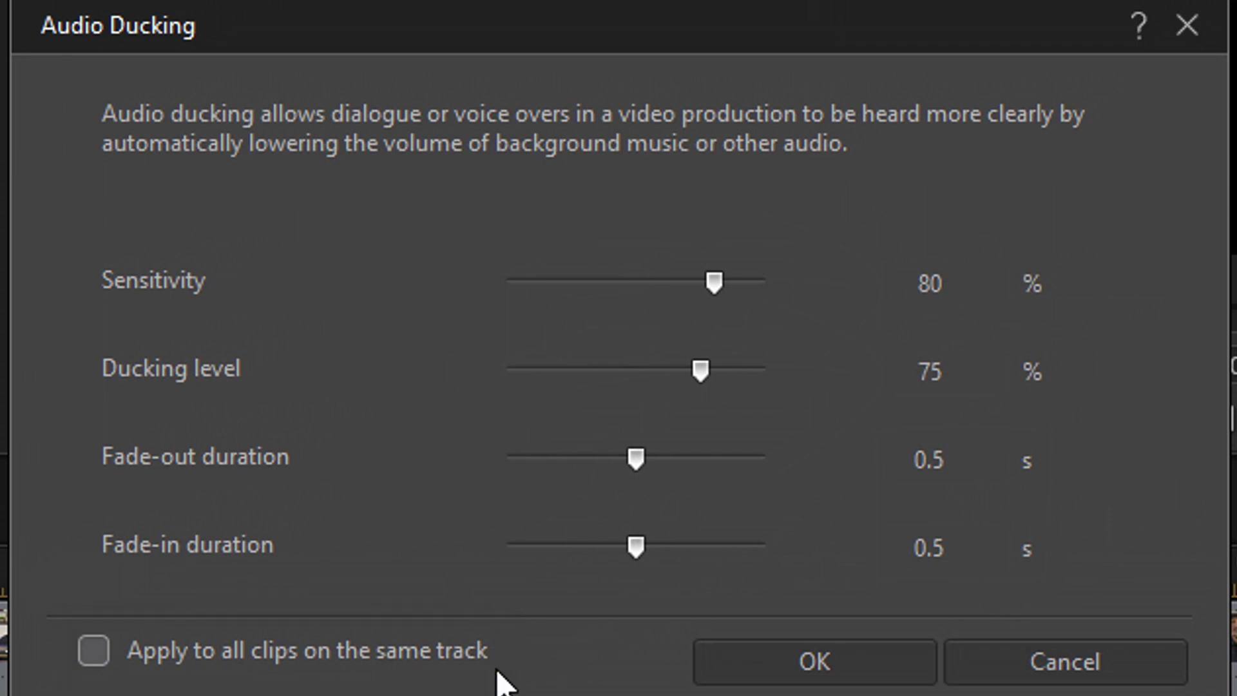
Apply the ducking (80% sensitivity, 75% level, 0.5 s fades) to the music clip
click(848, 647)
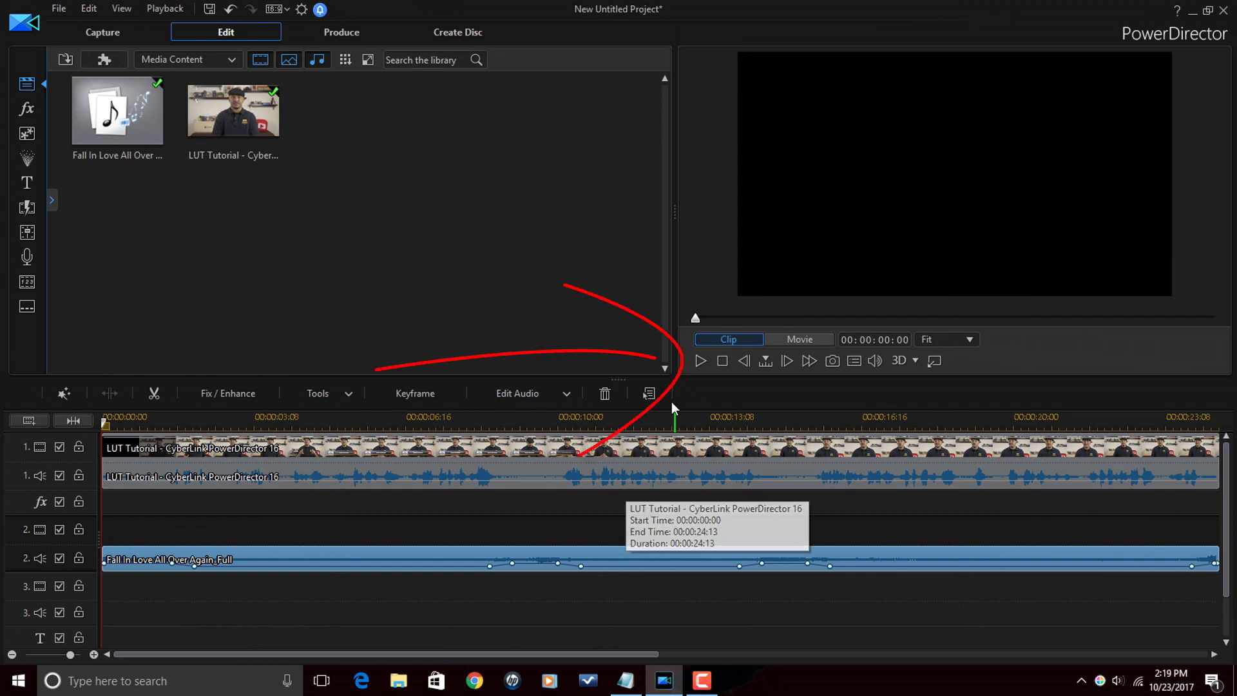
Play the project to hear the ducked music, stopping around 00:00:20:21
click(699, 363)
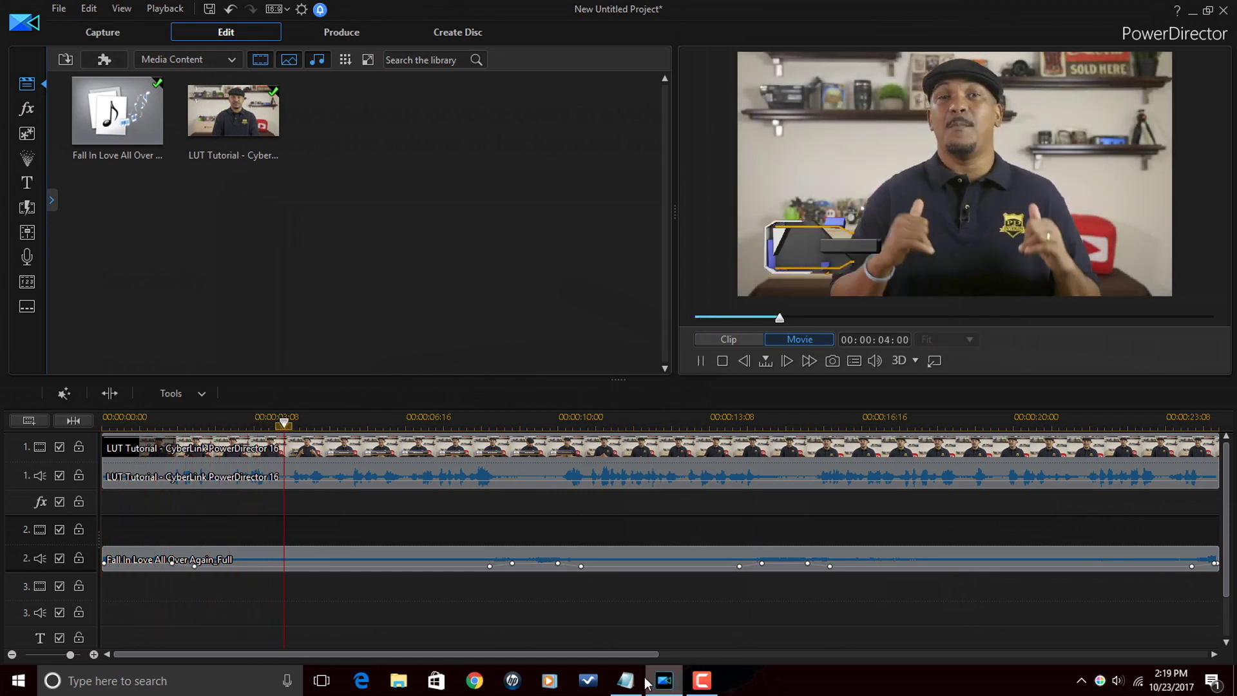
mouse_move(644, 682)
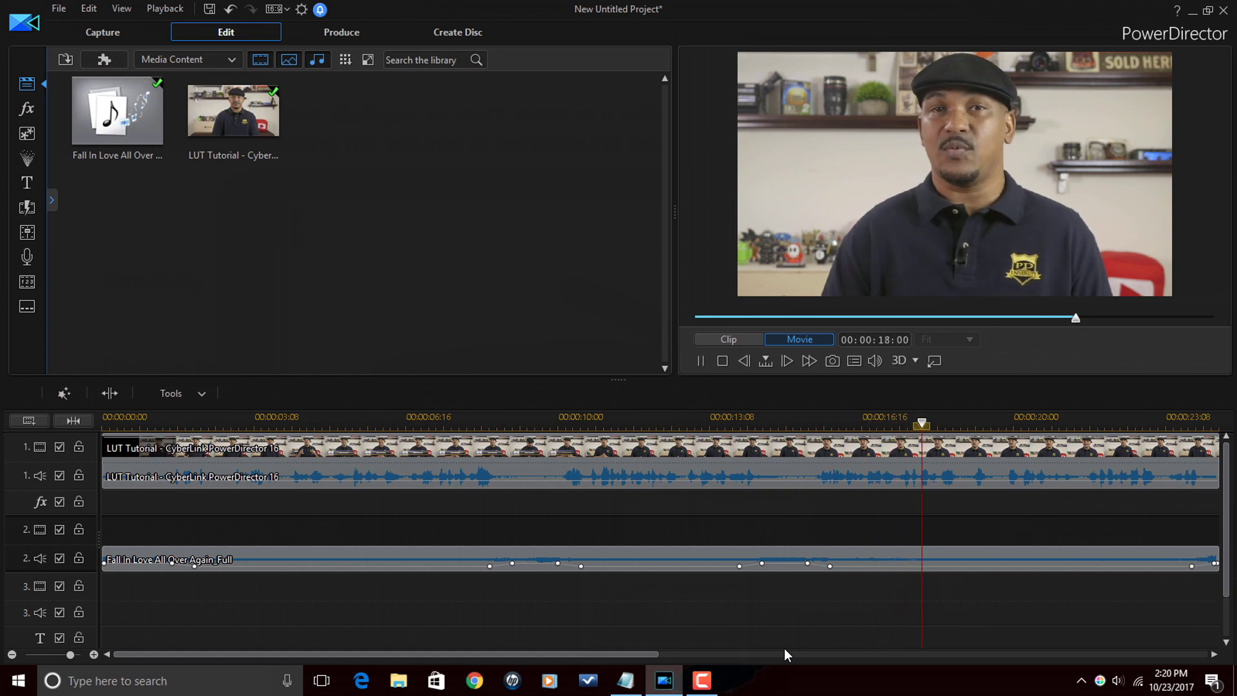
click(697, 362)
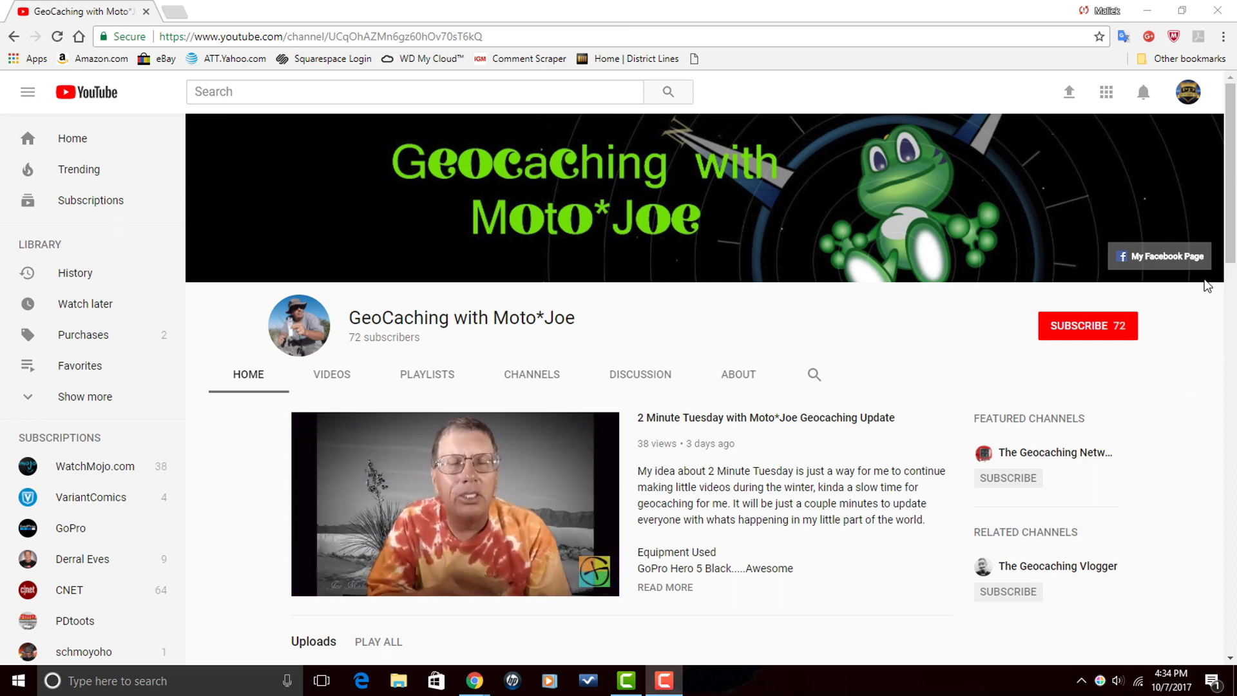
scroll(705, 386, down, 7)
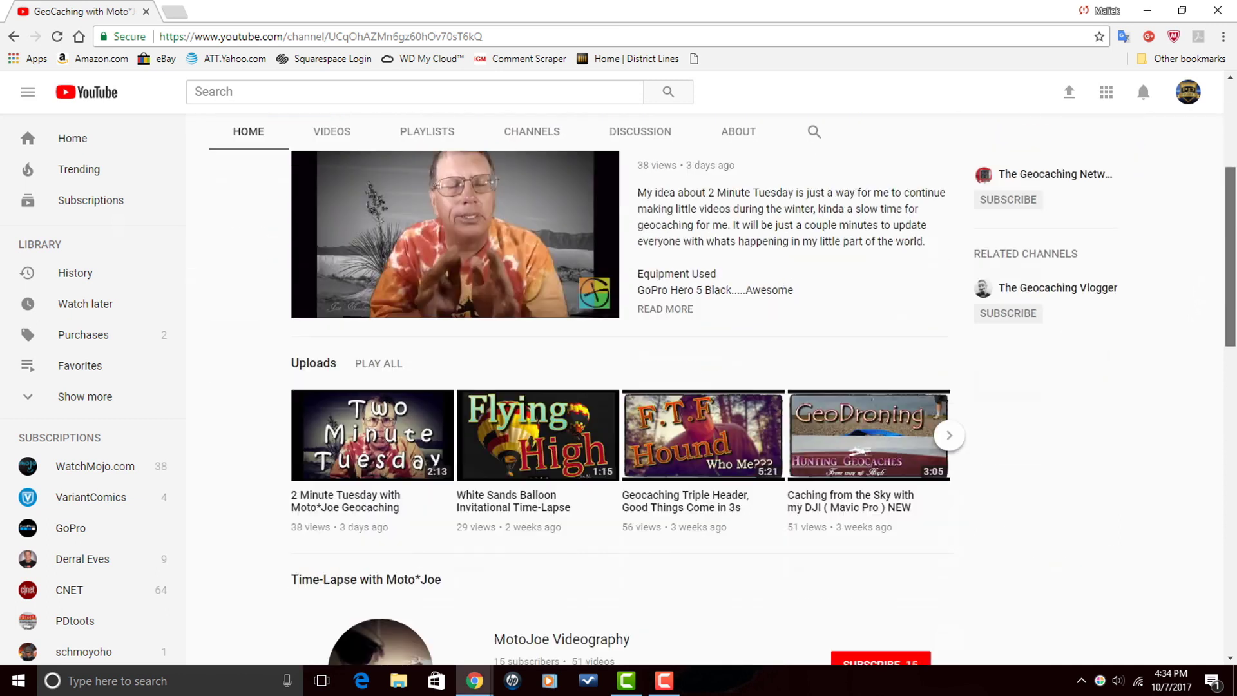
scroll(705, 386, down, 6)
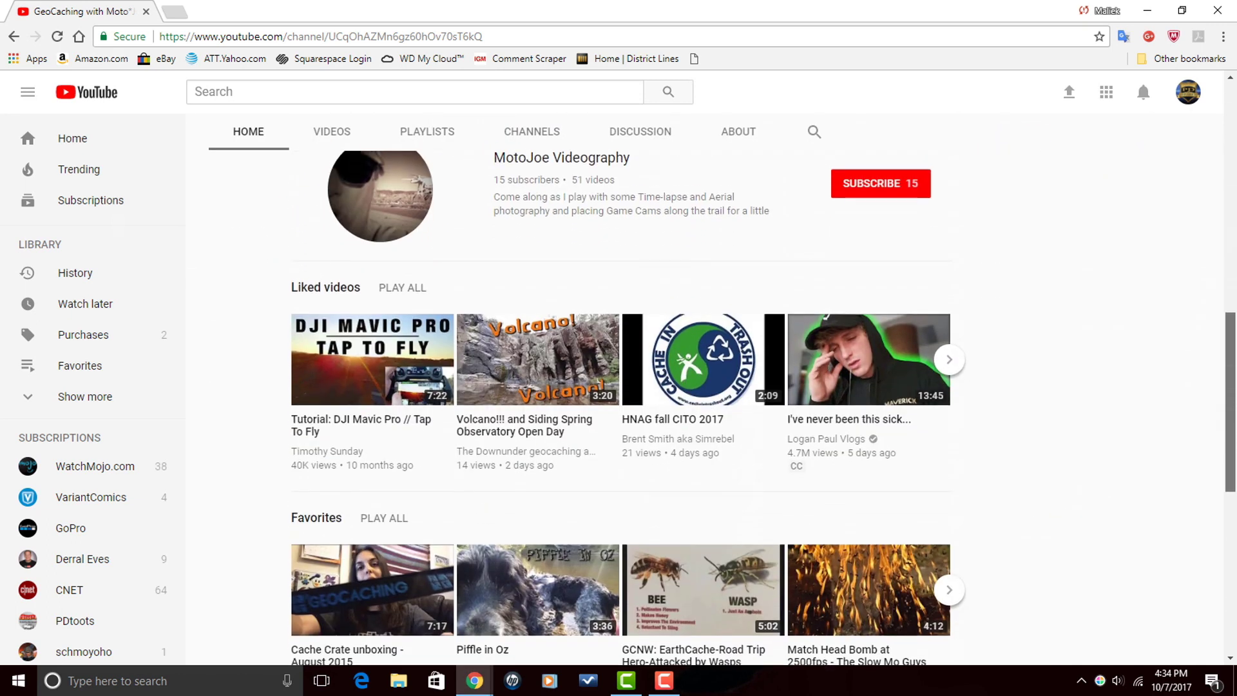
scroll(705, 386, down, 4)
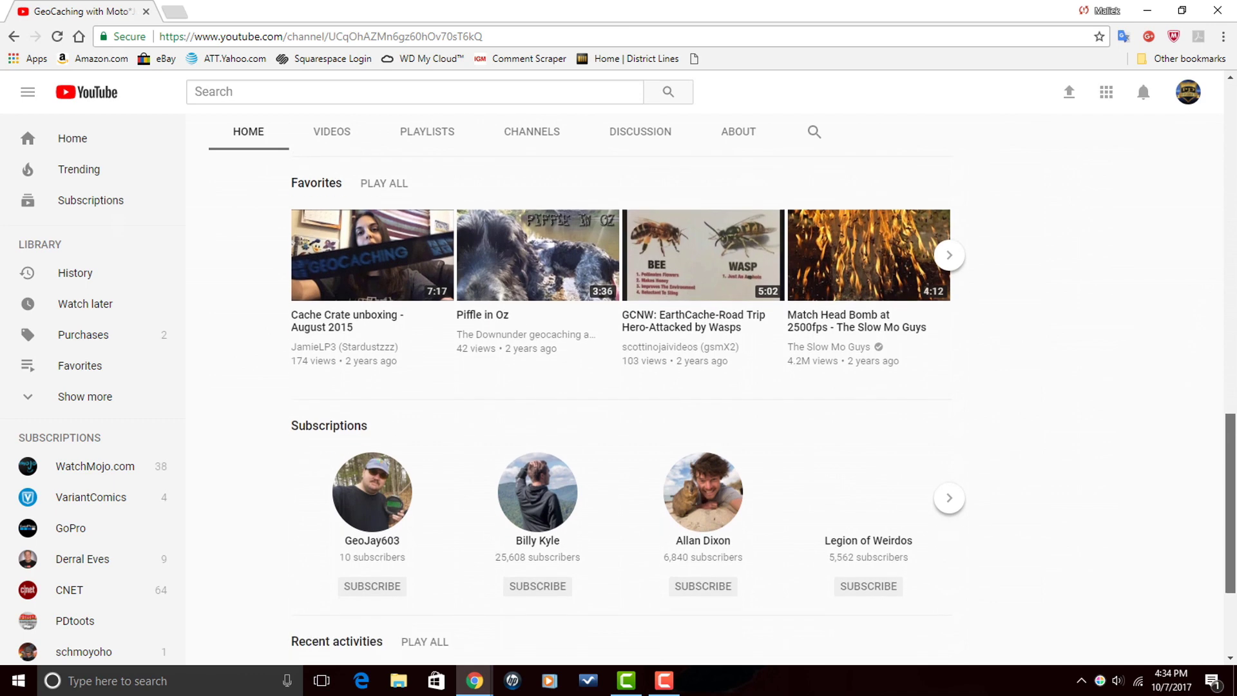
scroll(705, 386, up, 10)
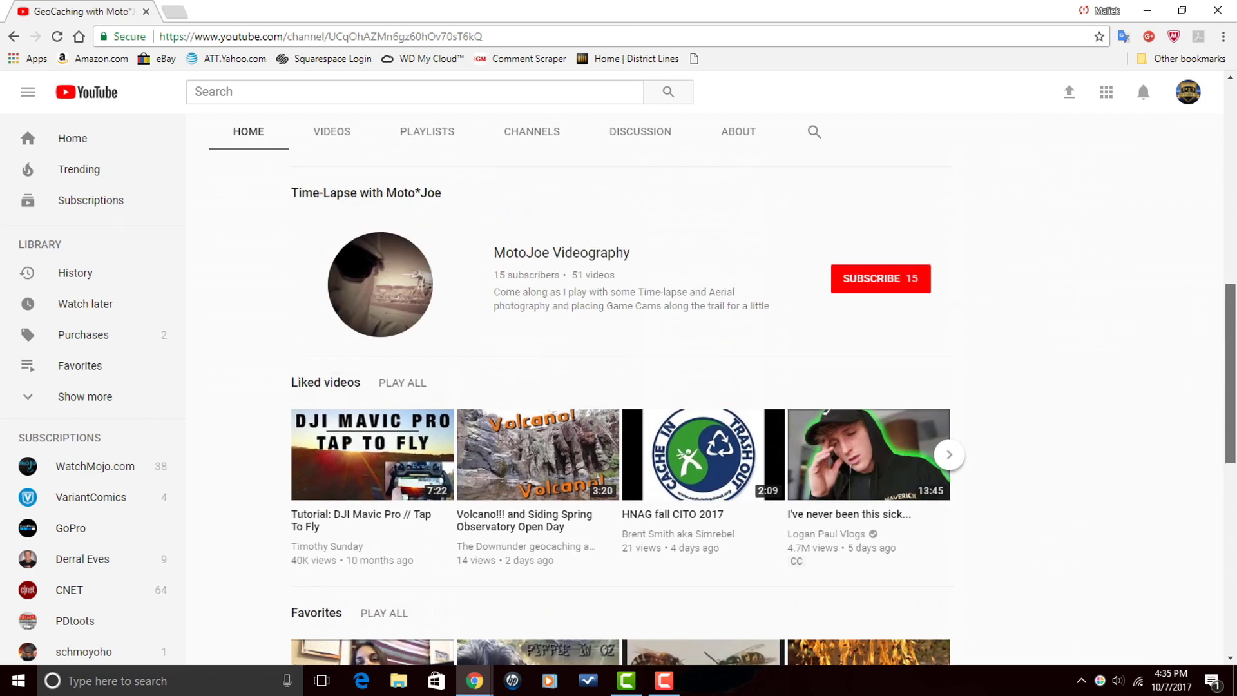